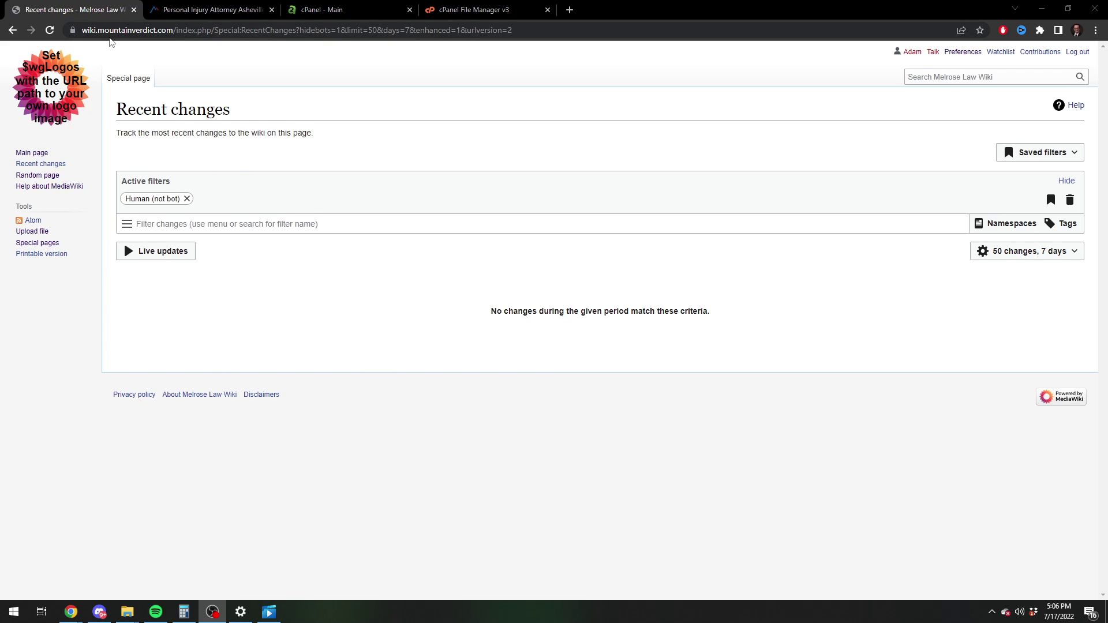
Step: Switch to the 'Personal Injury Attorney Asheville' tab showing the Melrose Law homepage
{"action": "left_click", "coordinate": [208, 10]}
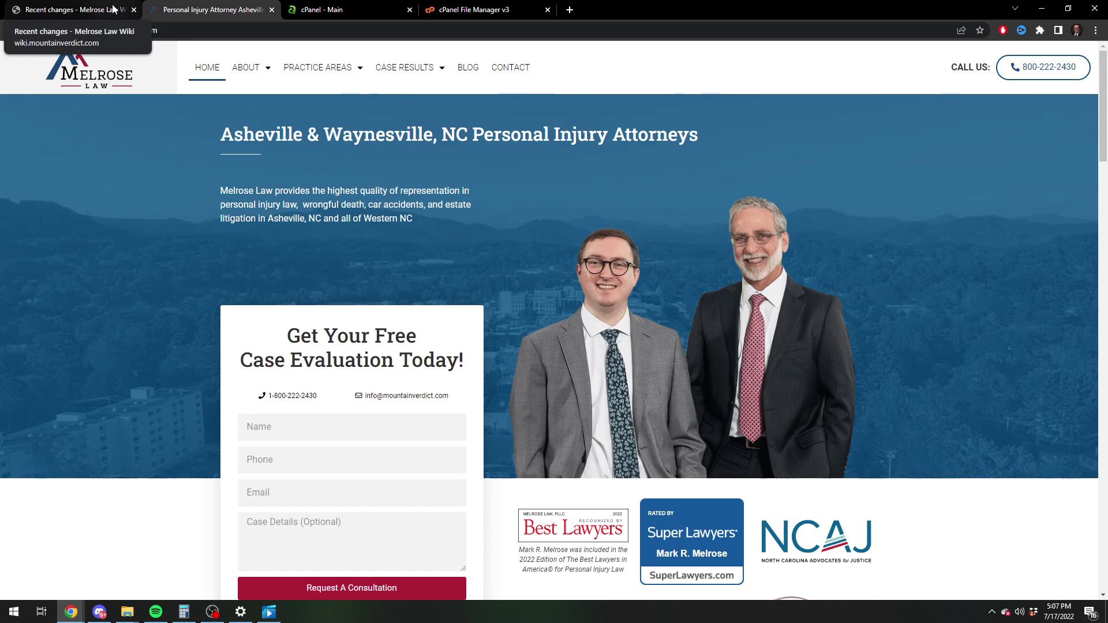
Step: From cPanel's File Manager, select the wiki's LocalSettings.php to edit in Notepad
{"action": "left_click", "coordinate": [349, 9]}
{"action": "scroll", "coordinate": [425, 284], "scroll_direction": "down", "scroll_amount": 1}
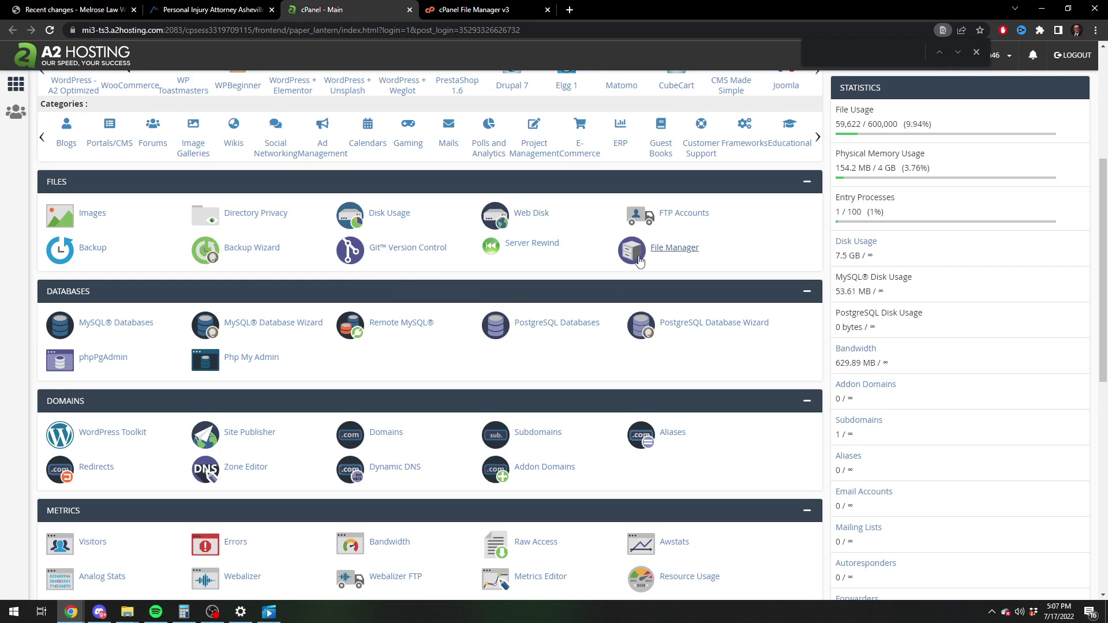
{"action": "left_click", "coordinate": [673, 252]}
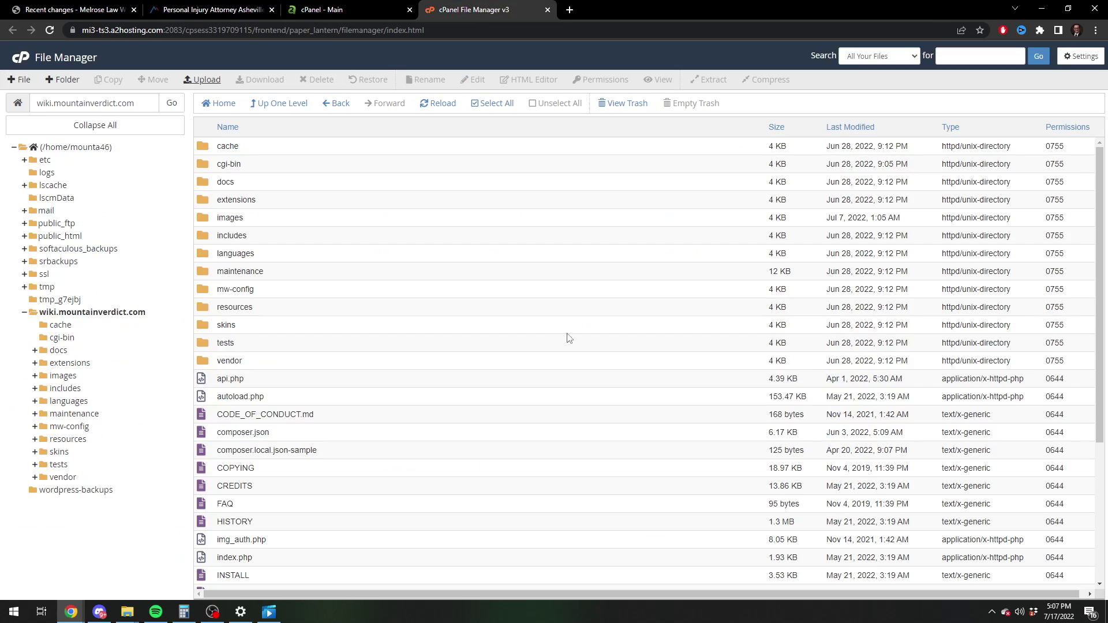
{"action": "scroll", "coordinate": [364, 381], "scroll_direction": "down", "scroll_amount": 2}
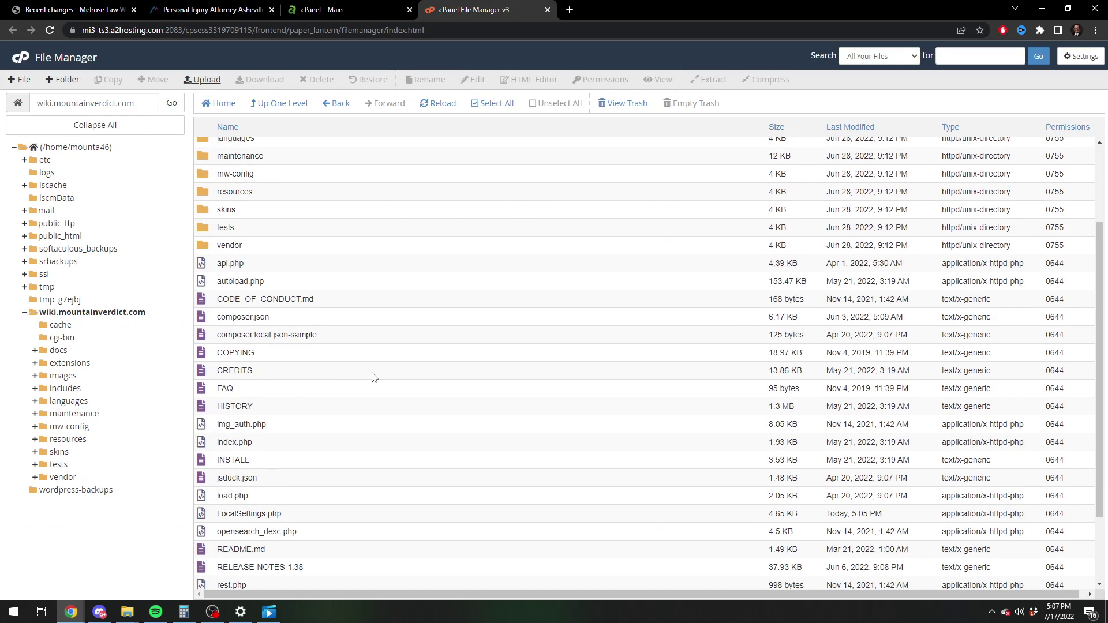
{"action": "scroll", "coordinate": [251, 326], "scroll_direction": "down", "scroll_amount": 2}
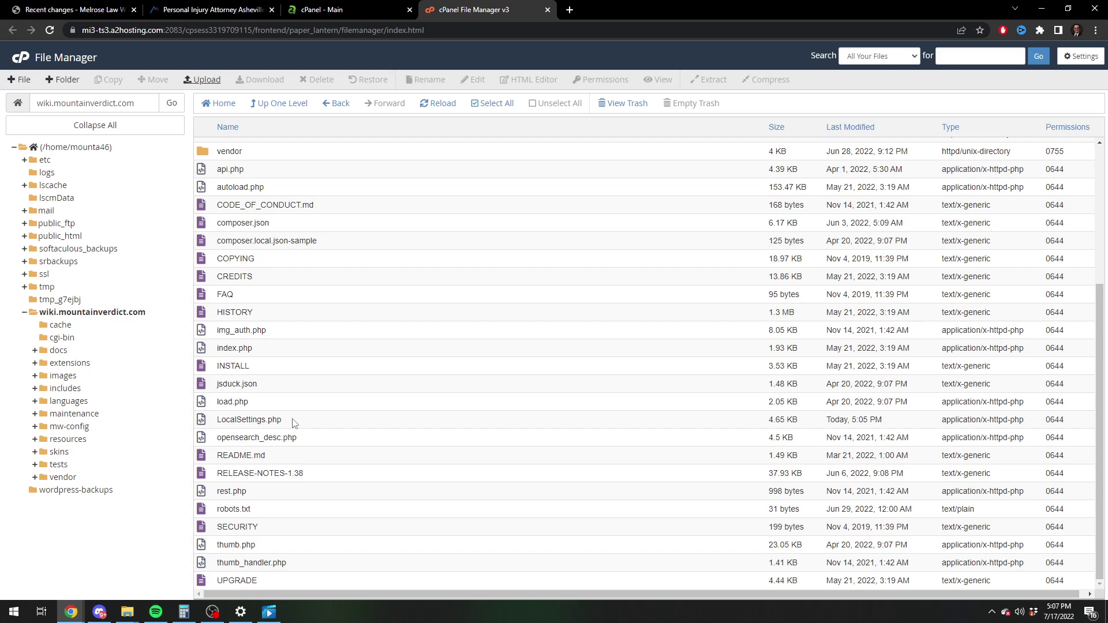
{"action": "left_click", "coordinate": [293, 423]}
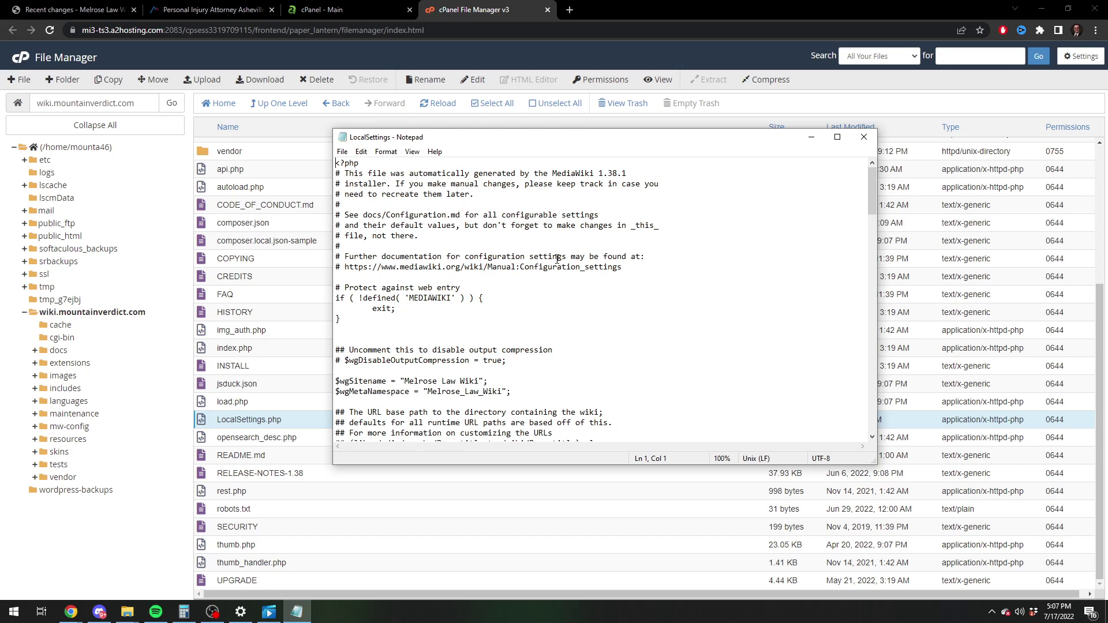
{"action": "scroll", "coordinate": [503, 268], "scroll_direction": "down", "scroll_amount": 1}
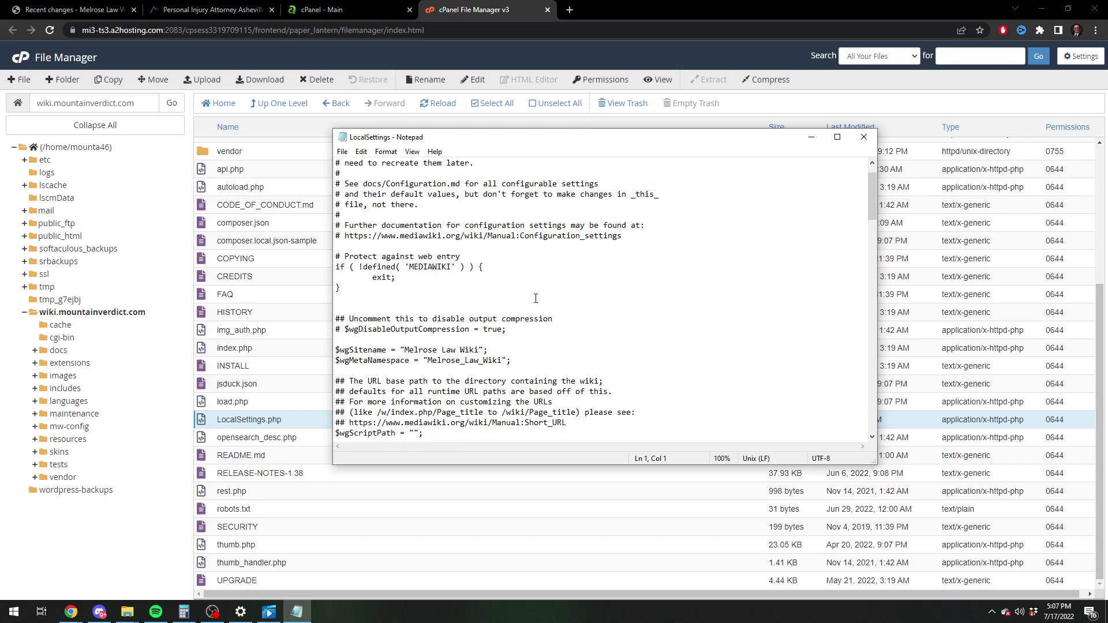
Step: Search LocalSettings.php for 'logo' to reach the $wgLogos paths, then return to Recent changes
{"action": "left_click", "coordinate": [524, 382]}
{"action": "key", "text": "ctrl+f"}
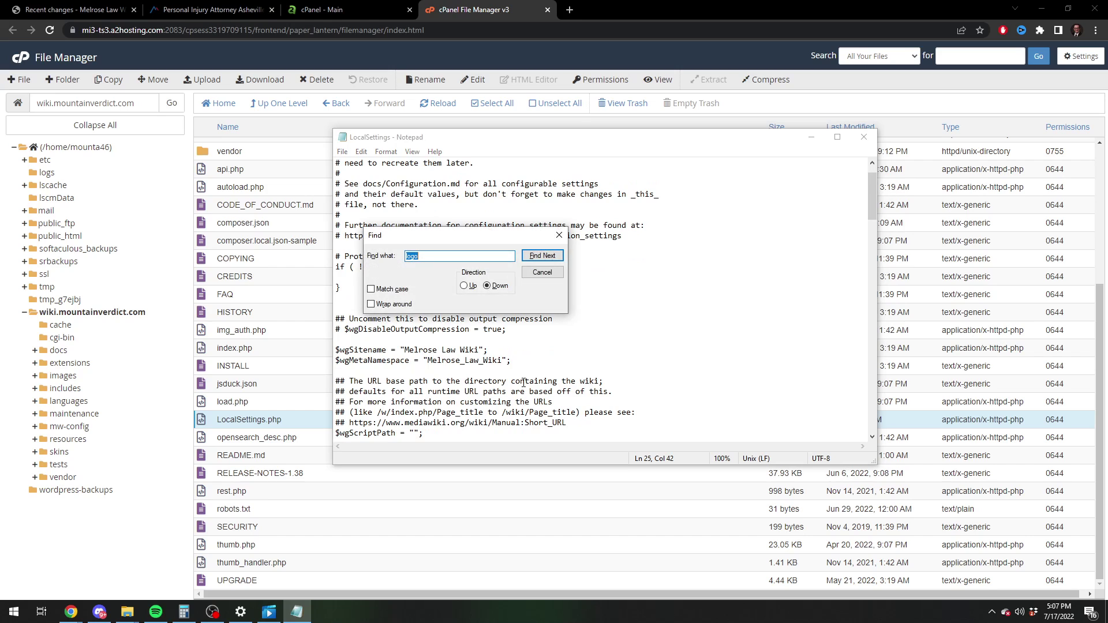
{"action": "key", "text": "Return"}
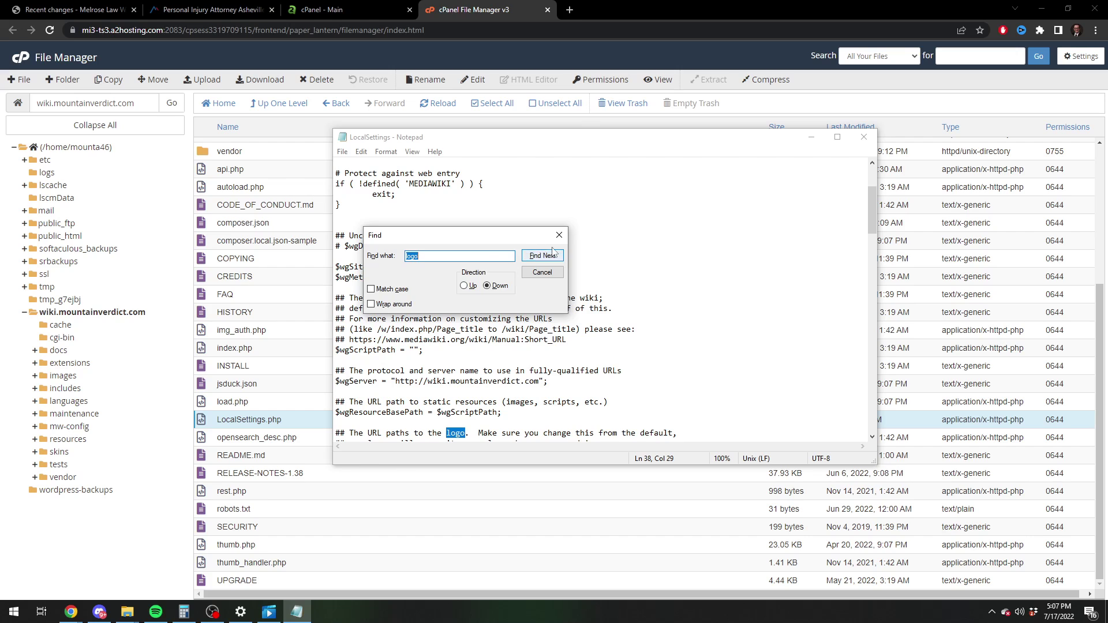
{"action": "left_click", "coordinate": [554, 235]}
{"action": "scroll", "coordinate": [433, 340], "scroll_direction": "down", "scroll_amount": 3}
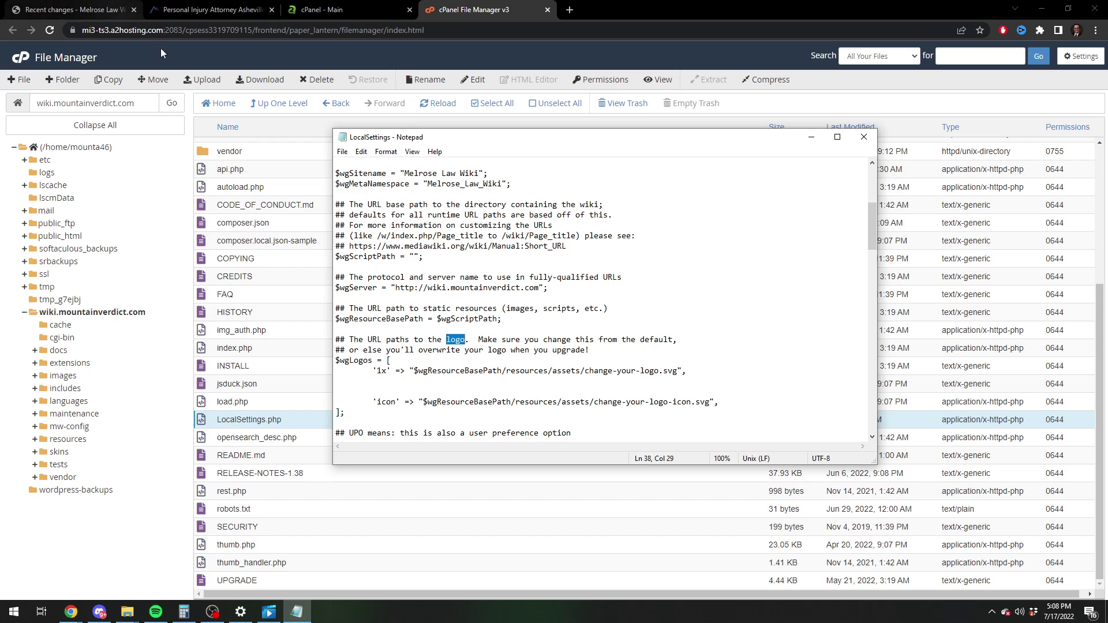
{"action": "left_click", "coordinate": [68, 9]}
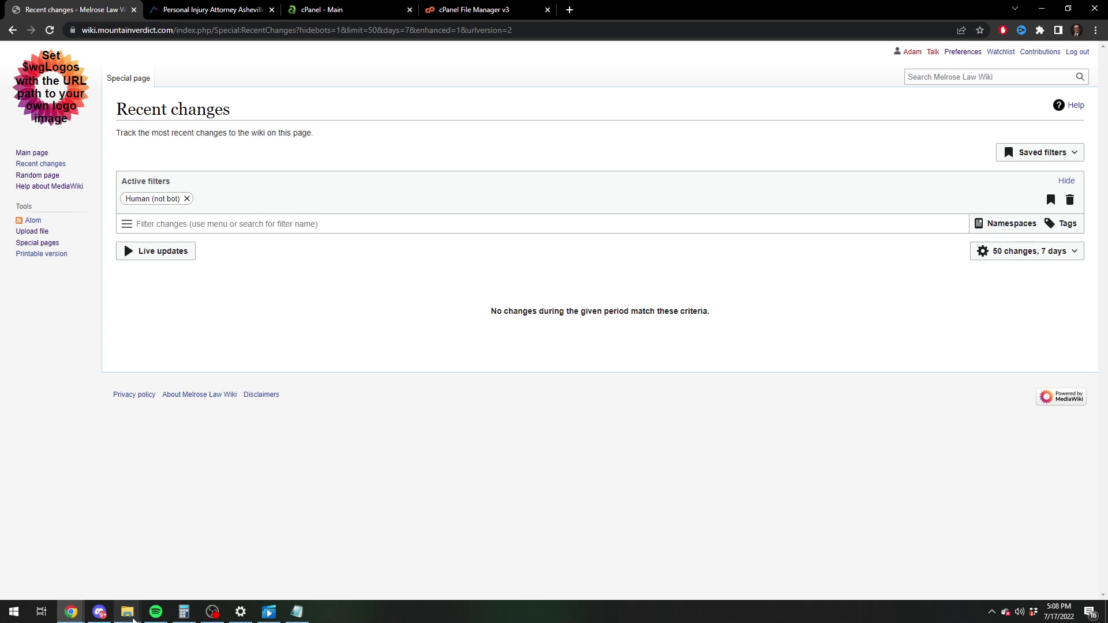
Step: Copy the image address of the Melrose Law logo on the firm's homepage
{"action": "left_click", "coordinate": [296, 612]}
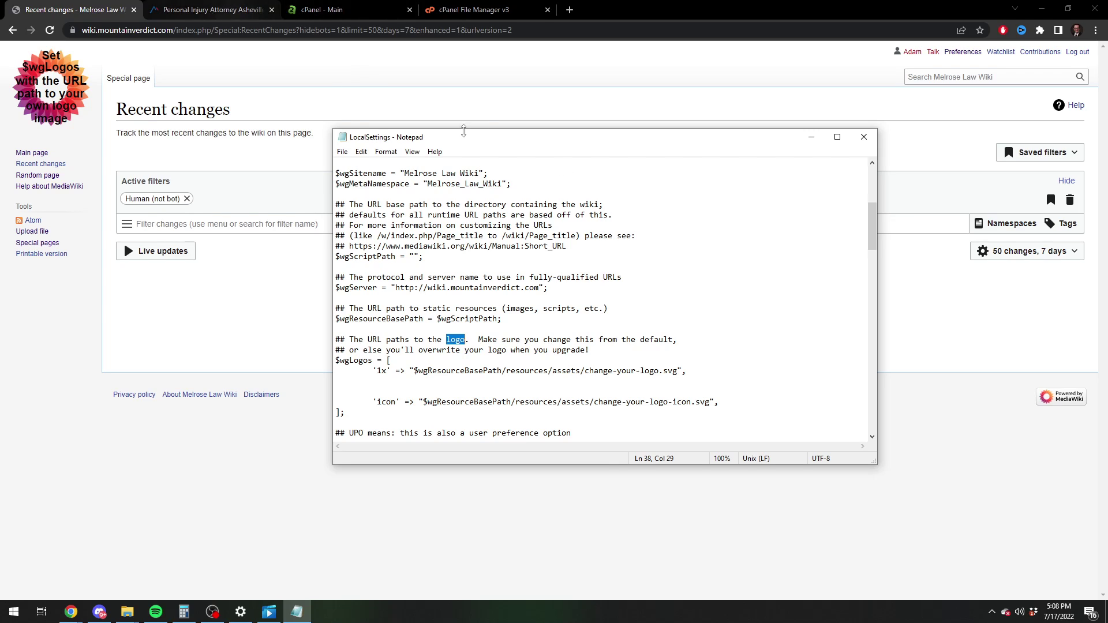
{"action": "left_click", "coordinate": [212, 11]}
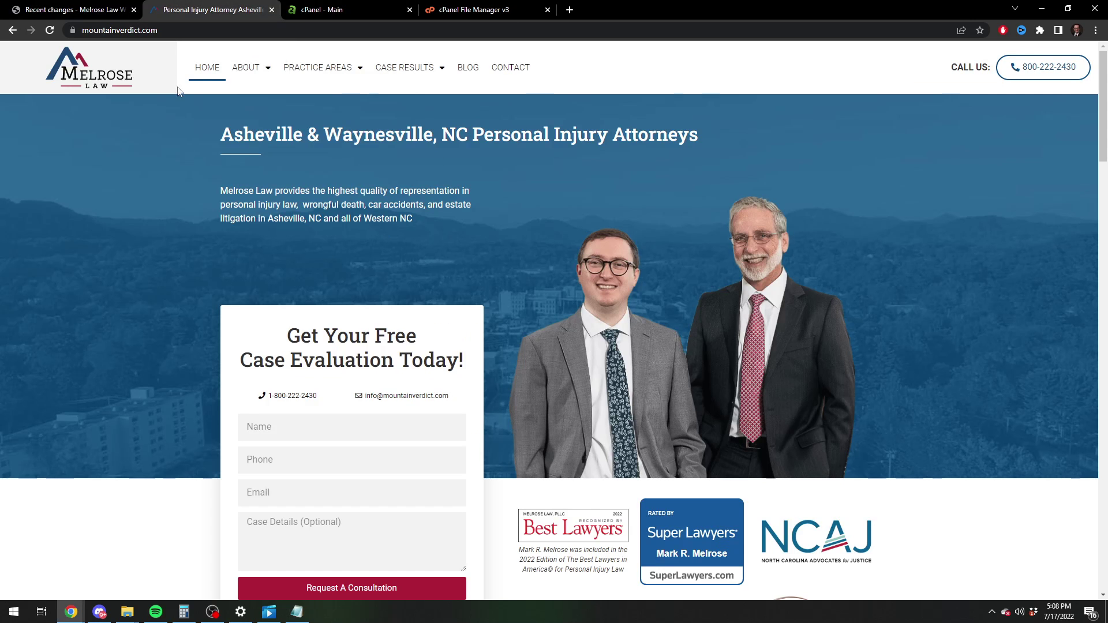
{"action": "right_click", "coordinate": [82, 74]}
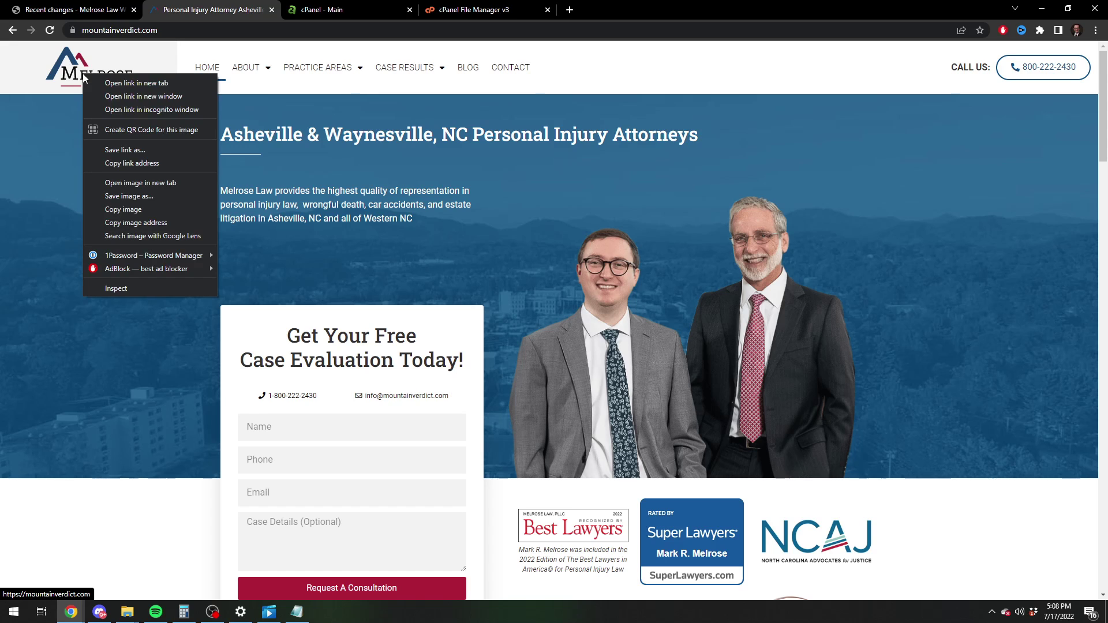
{"action": "left_click", "coordinate": [151, 222]}
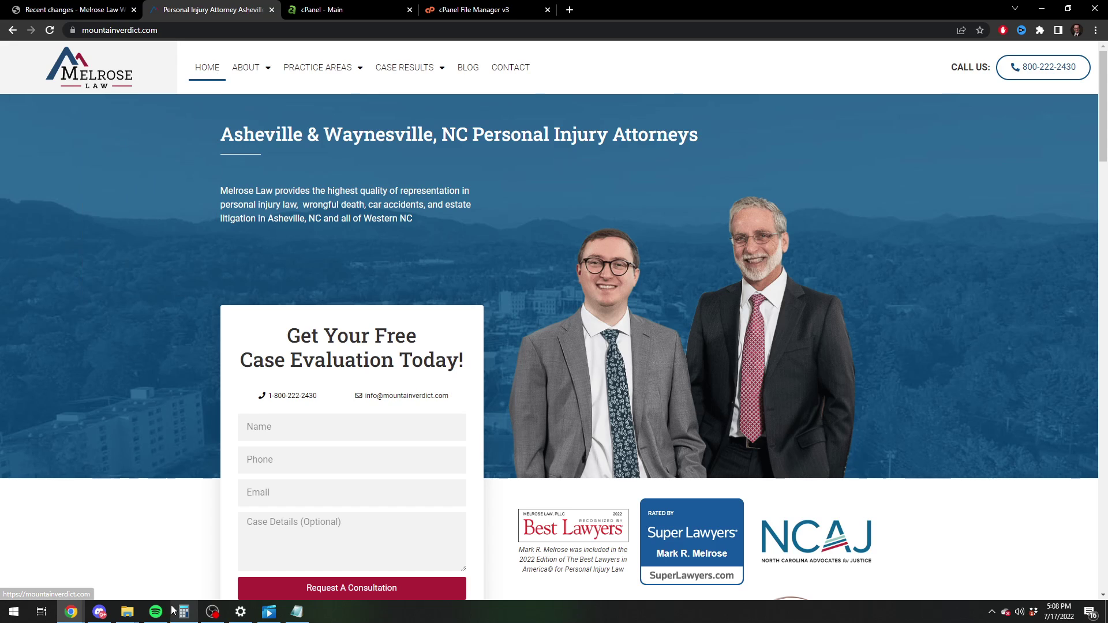
Step: Paste the melrose-law-cropped.svg URL over both the 1x and icon logo paths in LocalSettings.php
{"action": "left_click", "coordinate": [297, 612]}
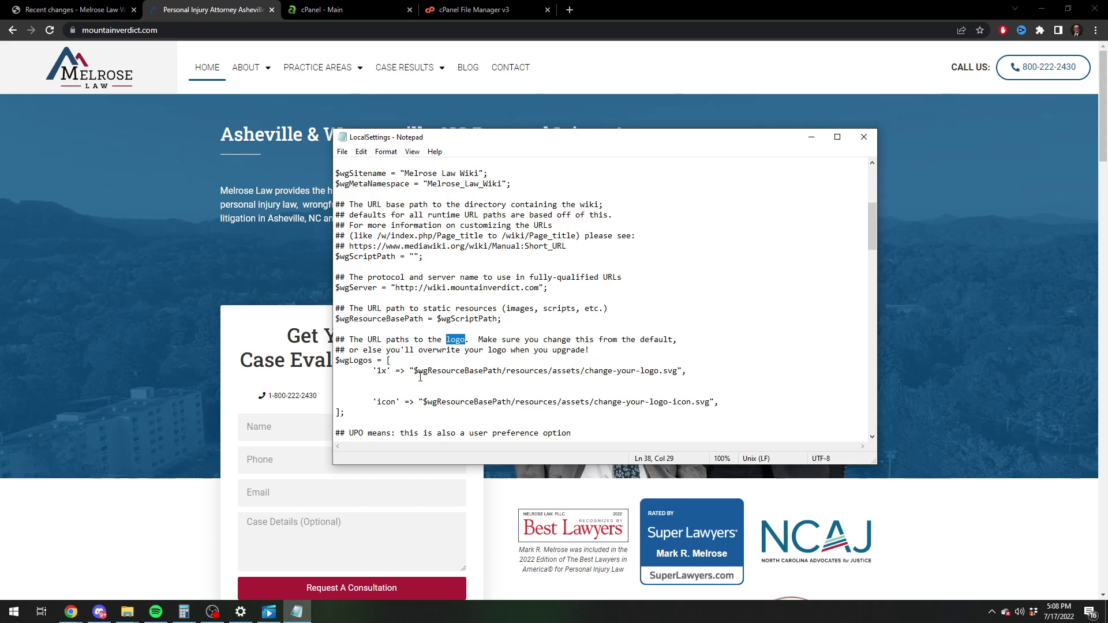
{"action": "left_click_drag", "start_coordinate": [414, 370], "coordinate": [676, 373]}
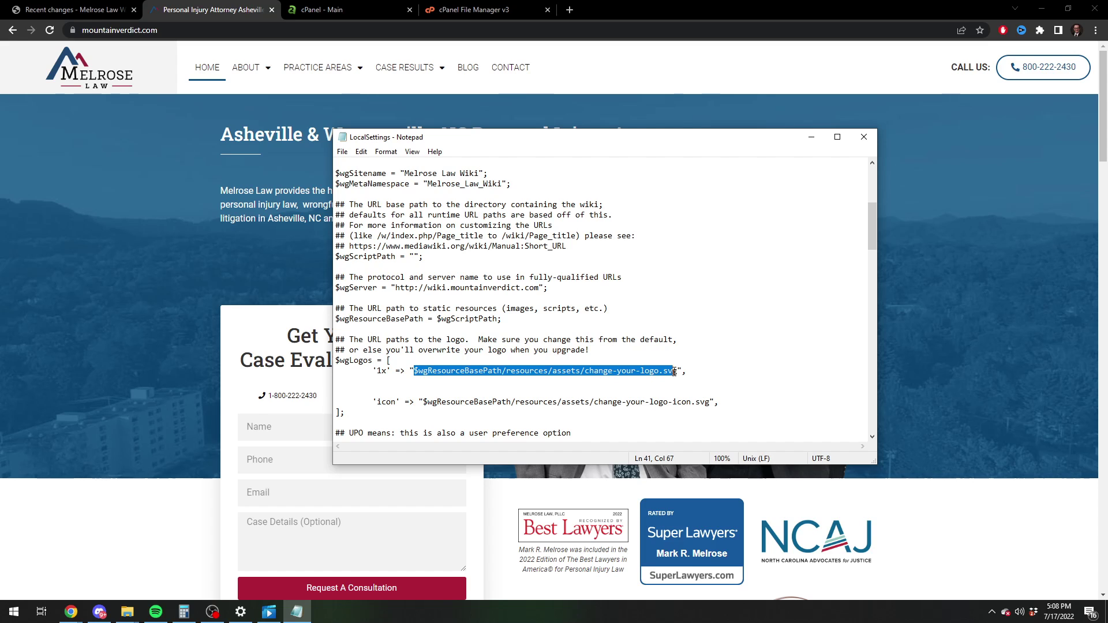
{"action": "type", "text": "https://mountainverdict.com/wp-content/uploads/2020/03/melrose-law-cropped.svg"}
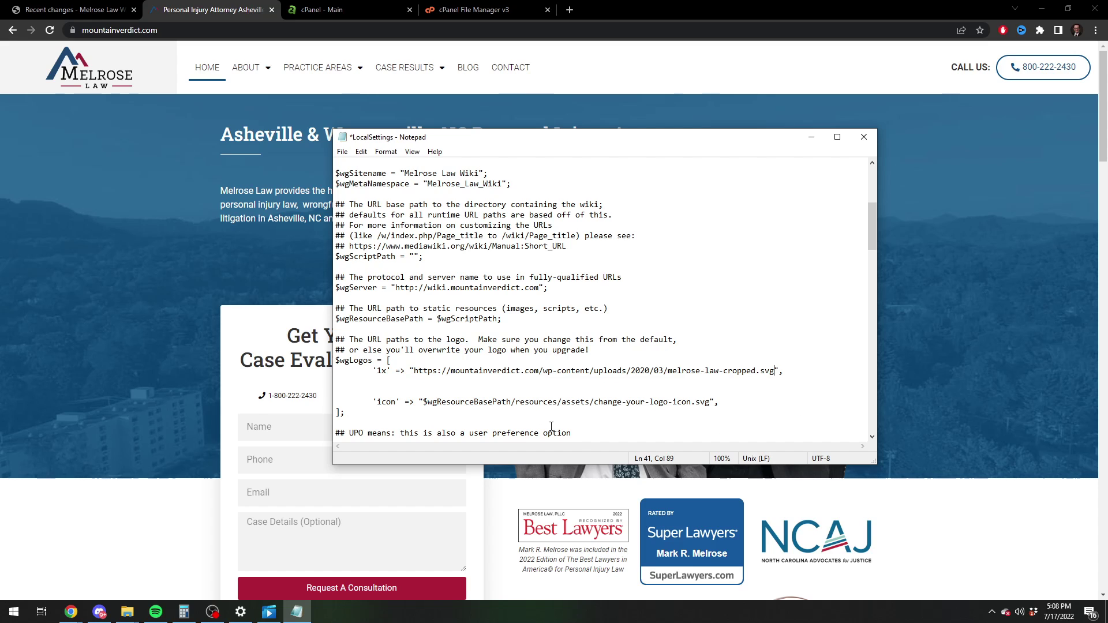
{"action": "left_click_drag", "start_coordinate": [422, 402], "coordinate": [711, 402]}
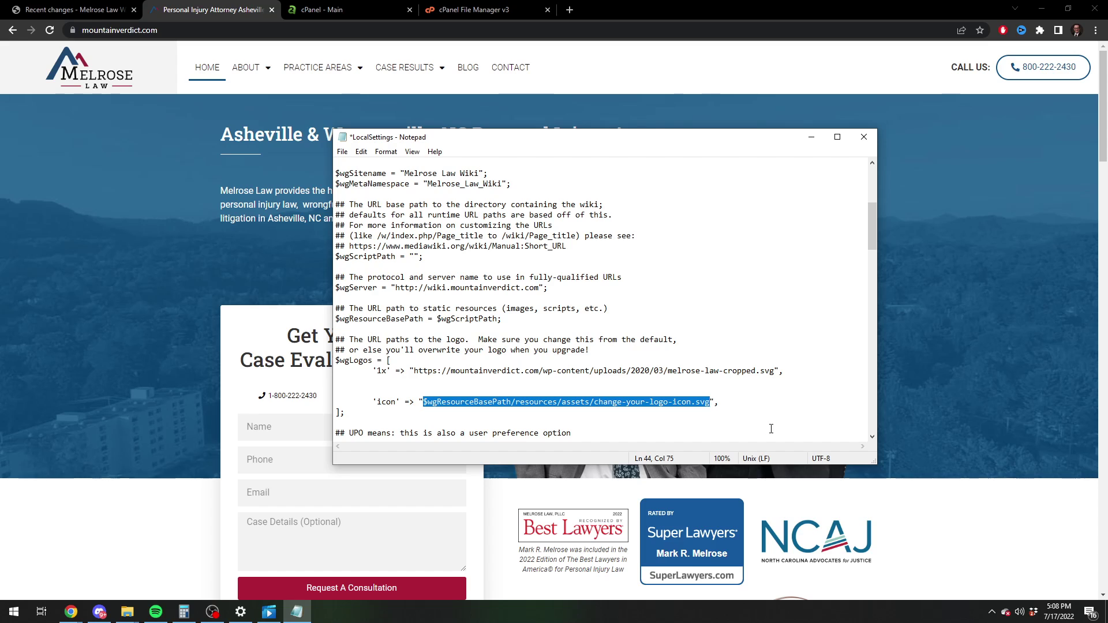
{"action": "type", "text": "https://mountainverdict.com/wp-content/uploads/2020/03/melrose-law-cropped.svg"}
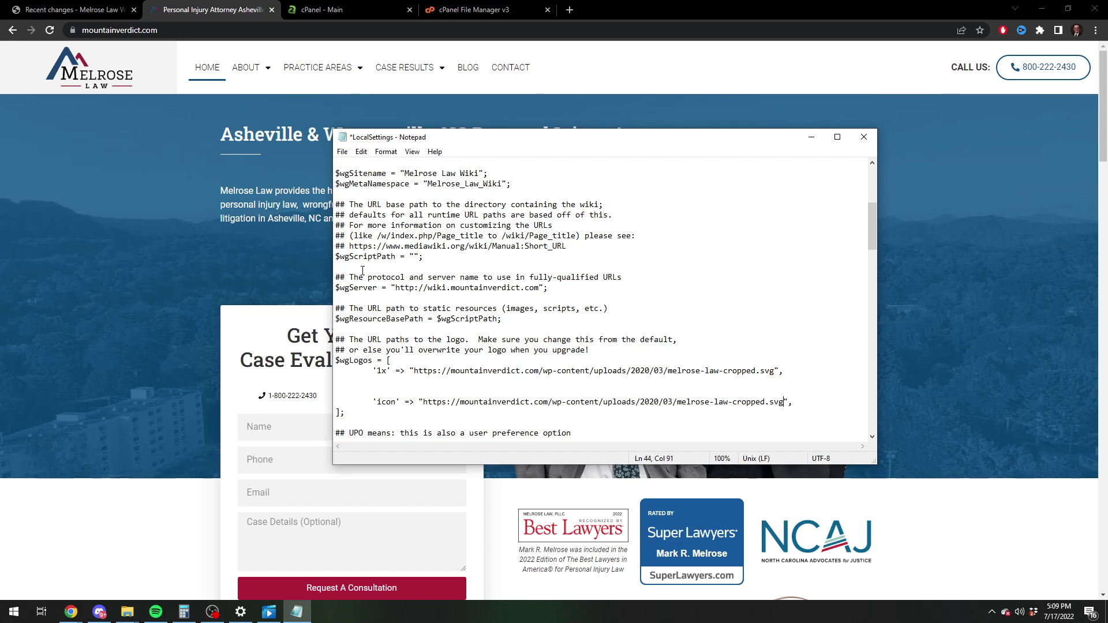
Step: Show the wiki.mountainverdict.com file listing, then bring the edited LocalSettings.php back up
{"action": "left_click", "coordinate": [463, 9]}
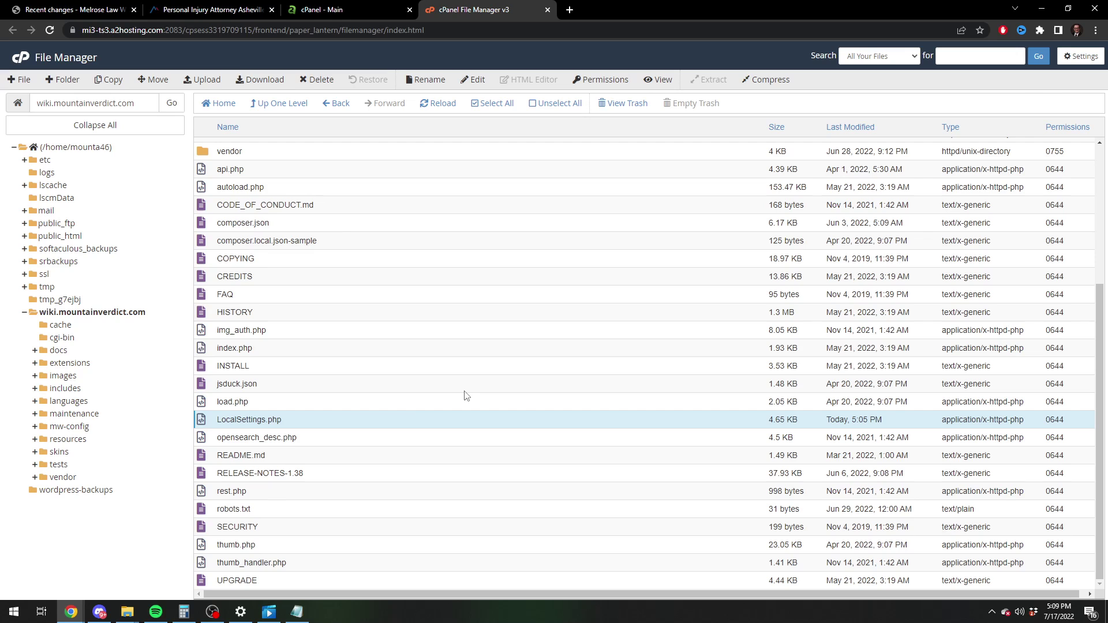
{"action": "scroll", "coordinate": [433, 390], "scroll_direction": "up", "scroll_amount": 3}
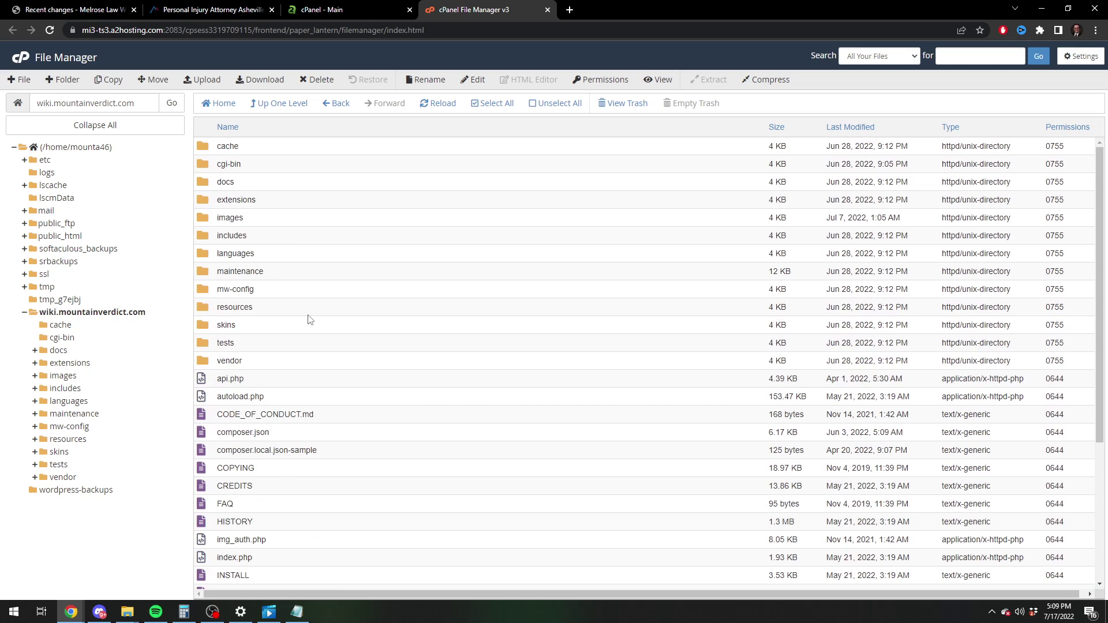
{"action": "scroll", "coordinate": [299, 304], "scroll_direction": "down", "scroll_amount": 1}
{"action": "scroll", "coordinate": [346, 347], "scroll_direction": "down", "scroll_amount": 2}
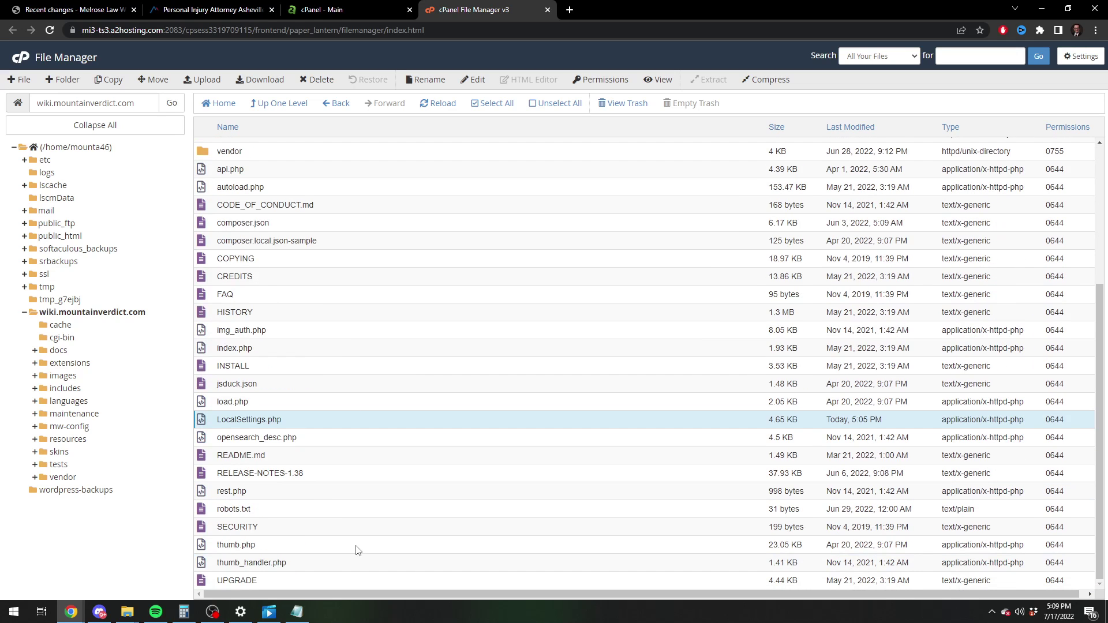
{"action": "scroll", "coordinate": [356, 519], "scroll_direction": "up", "scroll_amount": 2}
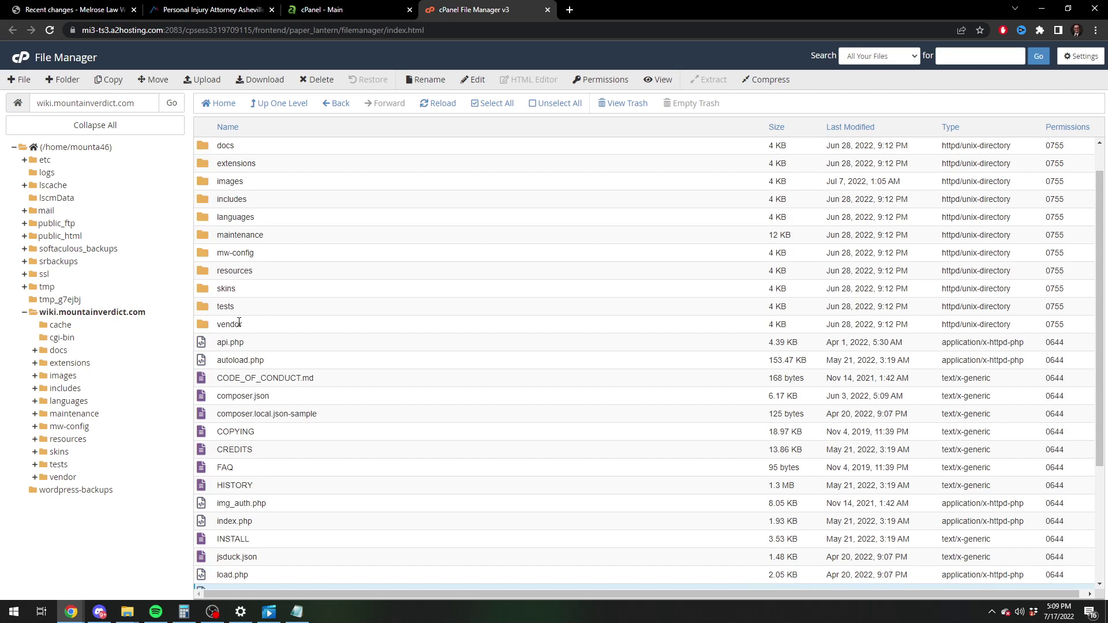
{"action": "scroll", "coordinate": [260, 318], "scroll_direction": "up", "scroll_amount": 1}
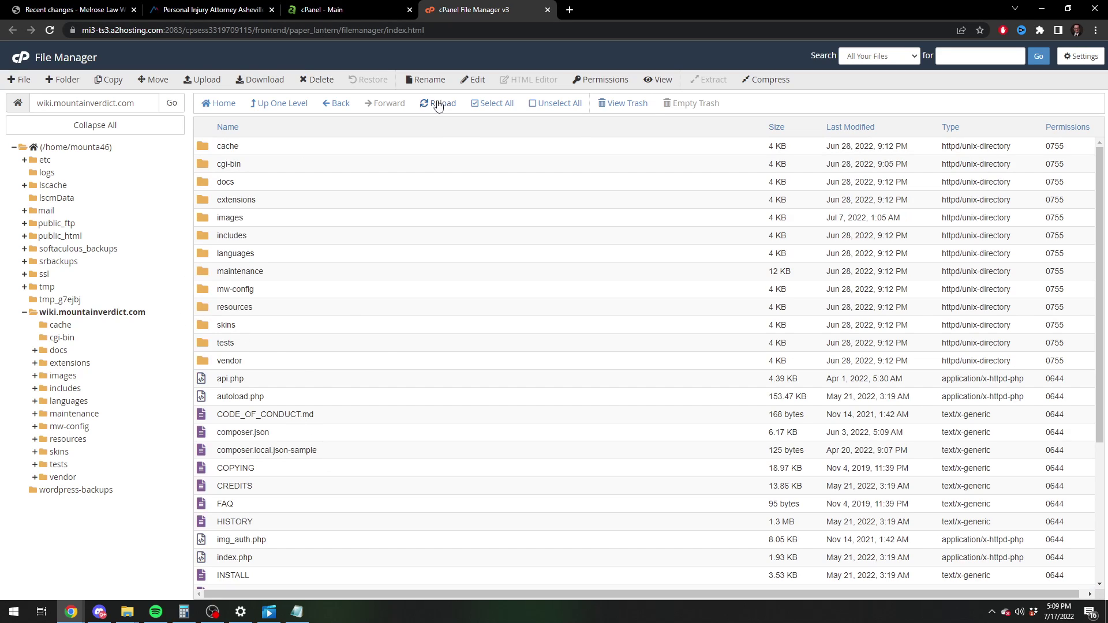
{"action": "left_click", "coordinate": [297, 613]}
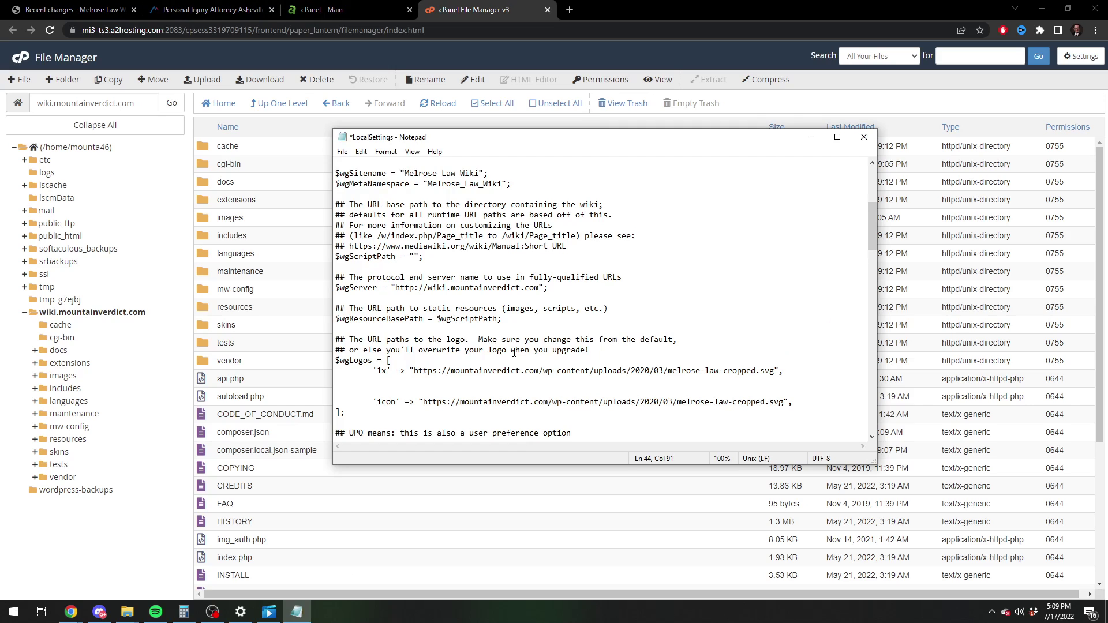
Step: Save the edited LocalSettings.php with Ctrl+S and close Notepad
{"action": "left_click", "coordinate": [462, 350]}
{"action": "key", "text": "ctrl+s"}
{"action": "scroll", "coordinate": [322, 502], "scroll_direction": "down", "scroll_amount": 1}
{"action": "scroll", "coordinate": [264, 515], "scroll_direction": "down", "scroll_amount": 1}
{"action": "scroll", "coordinate": [265, 519], "scroll_direction": "down", "scroll_amount": 1}
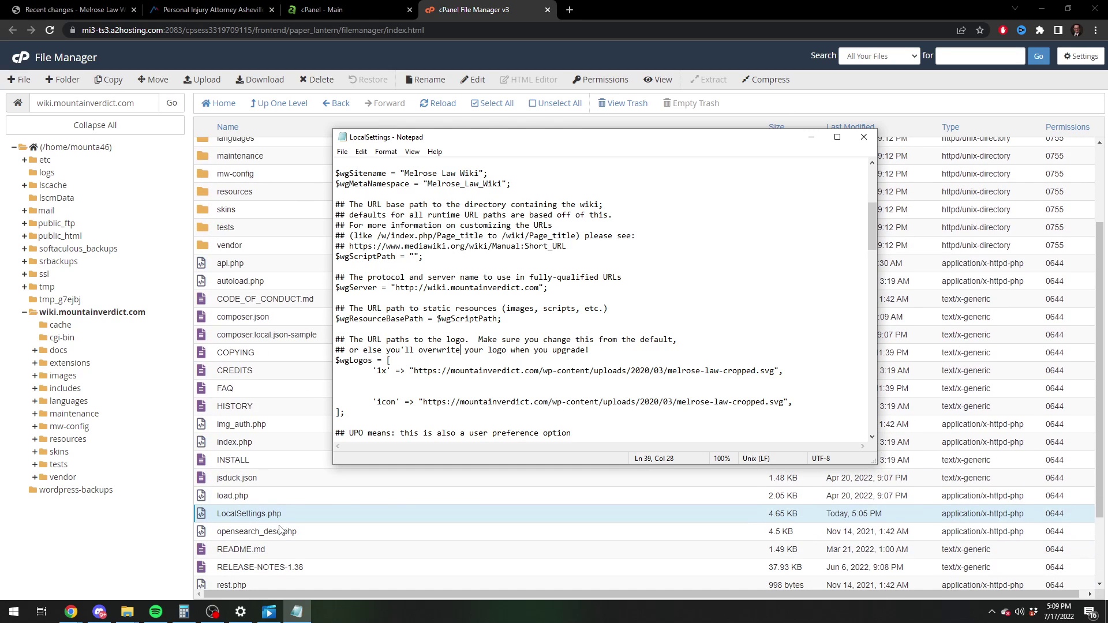
{"action": "left_click", "coordinate": [865, 138]}
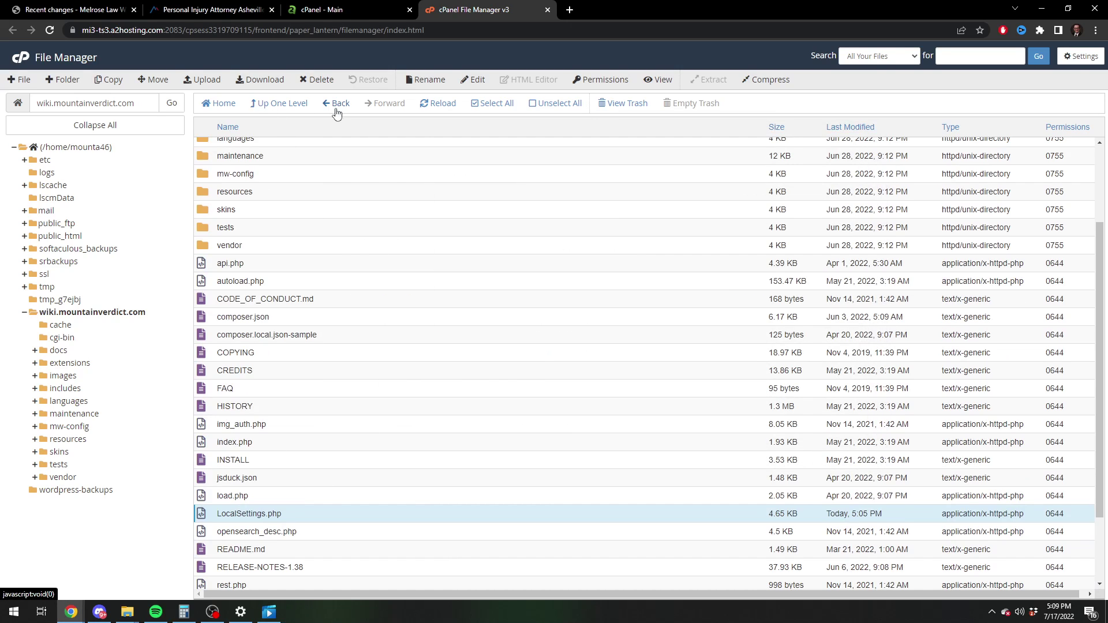
Step: Upload LocalSettings.php to the wiki folder, overwrite the server copy, and return to the listing
{"action": "left_click", "coordinate": [201, 80]}
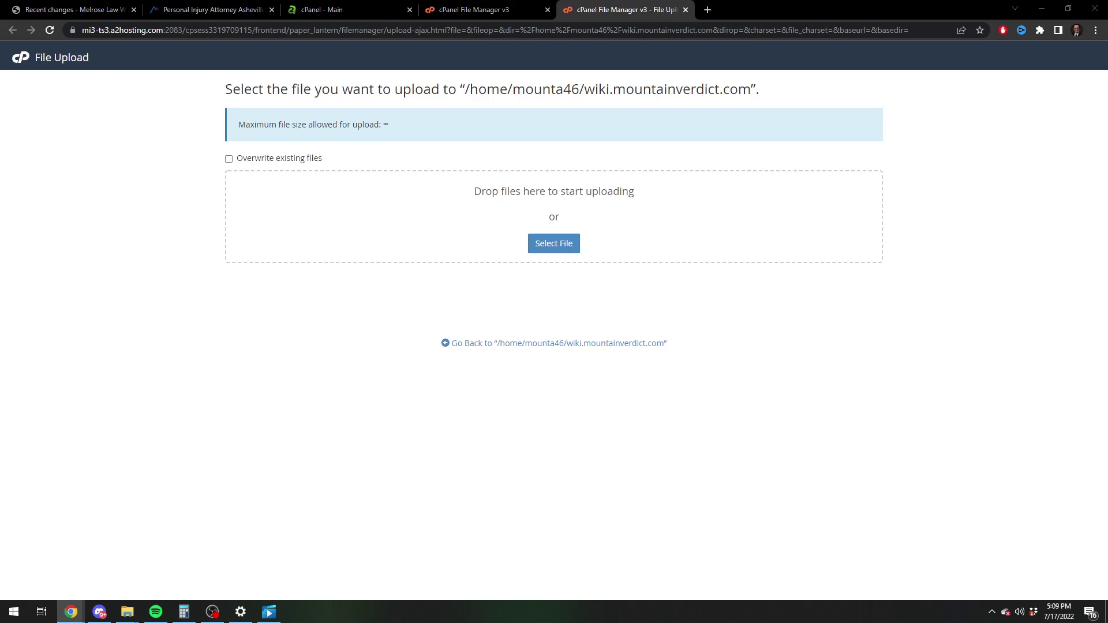
{"action": "left_click_drag", "start_coordinate": [320, 260], "coordinate": [416, 219]}
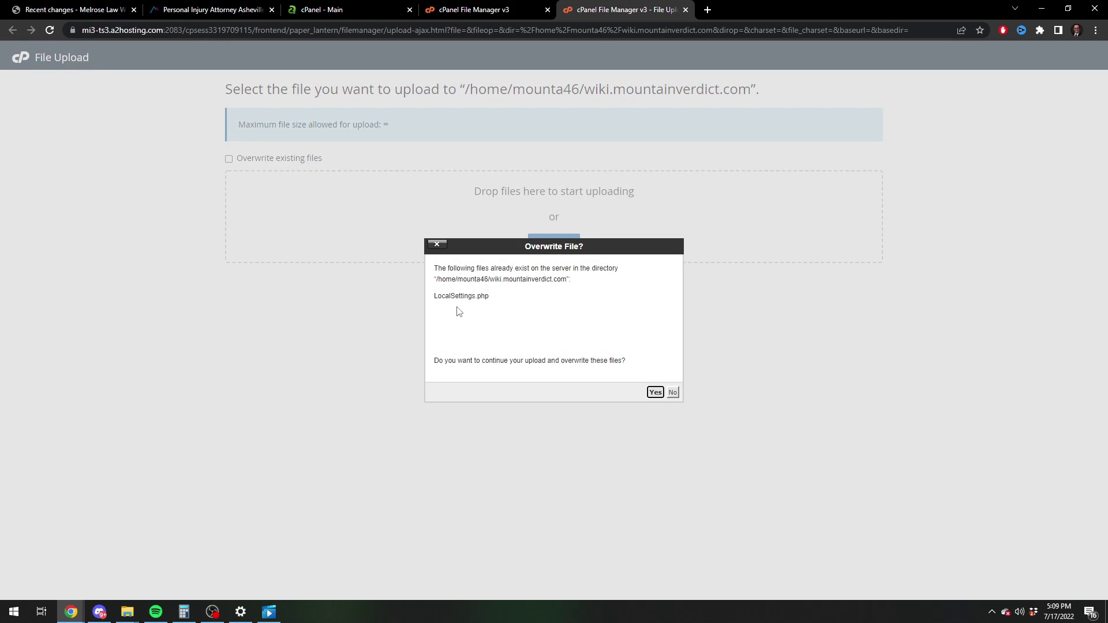
{"action": "left_click", "coordinate": [655, 393]}
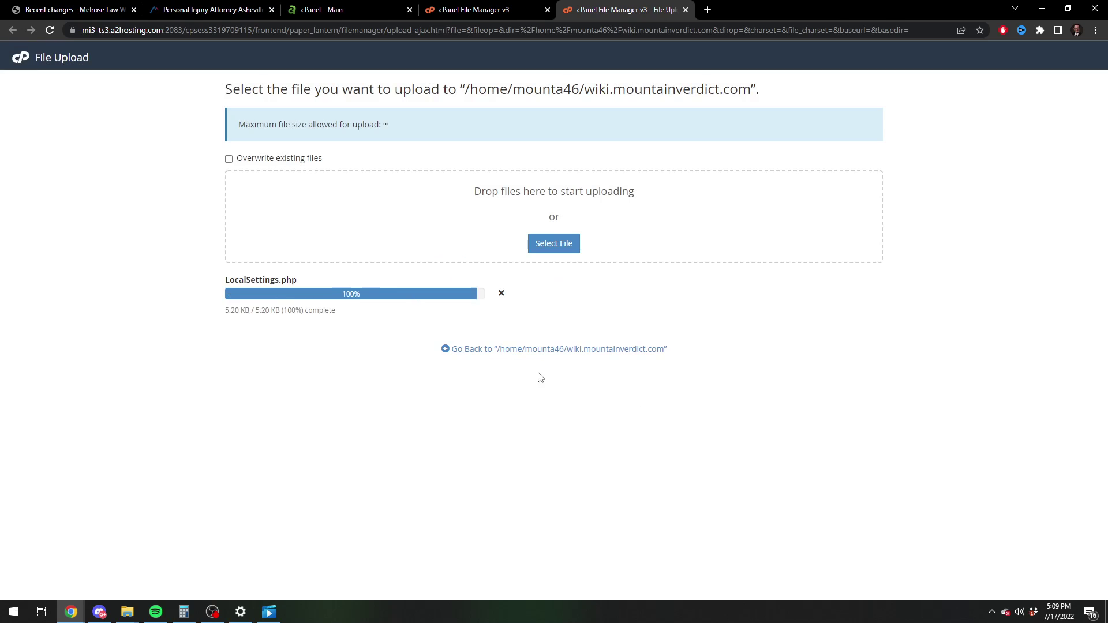
{"action": "left_click", "coordinate": [482, 351]}
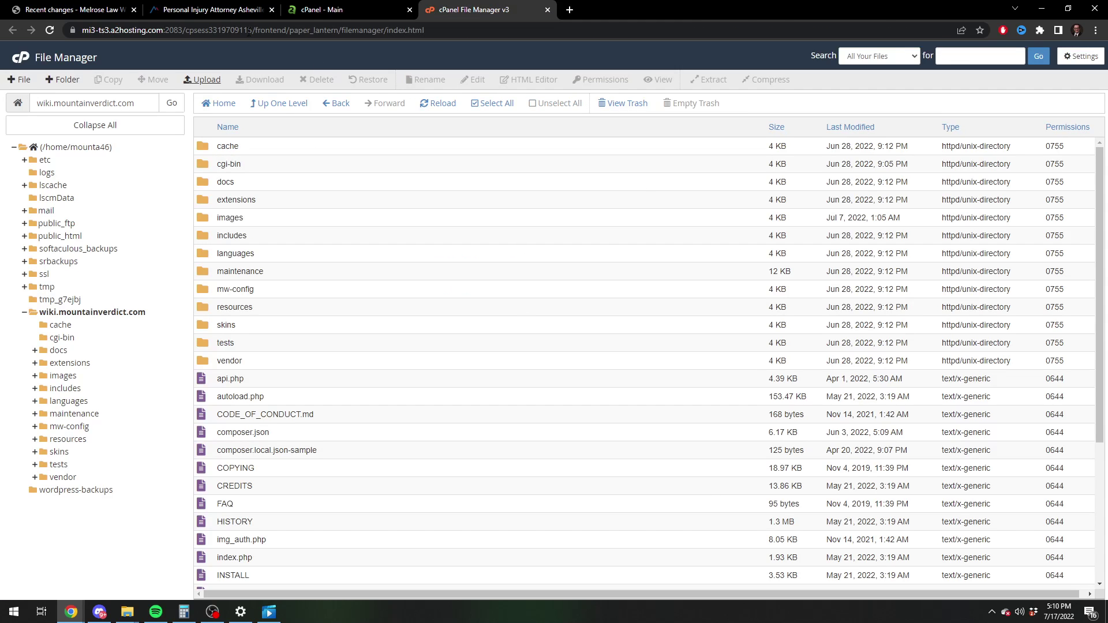
Step: Open the Melrose Law Wiki Main Page from the sidebar to view the new logo
{"action": "left_click", "coordinate": [78, 10]}
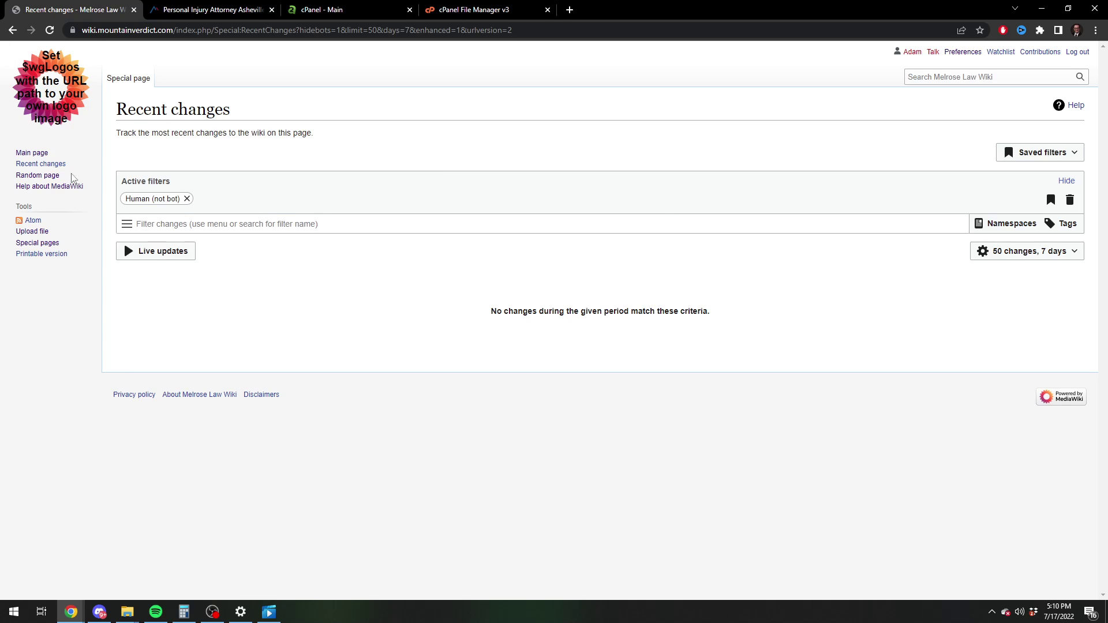
{"action": "left_click", "coordinate": [30, 154]}
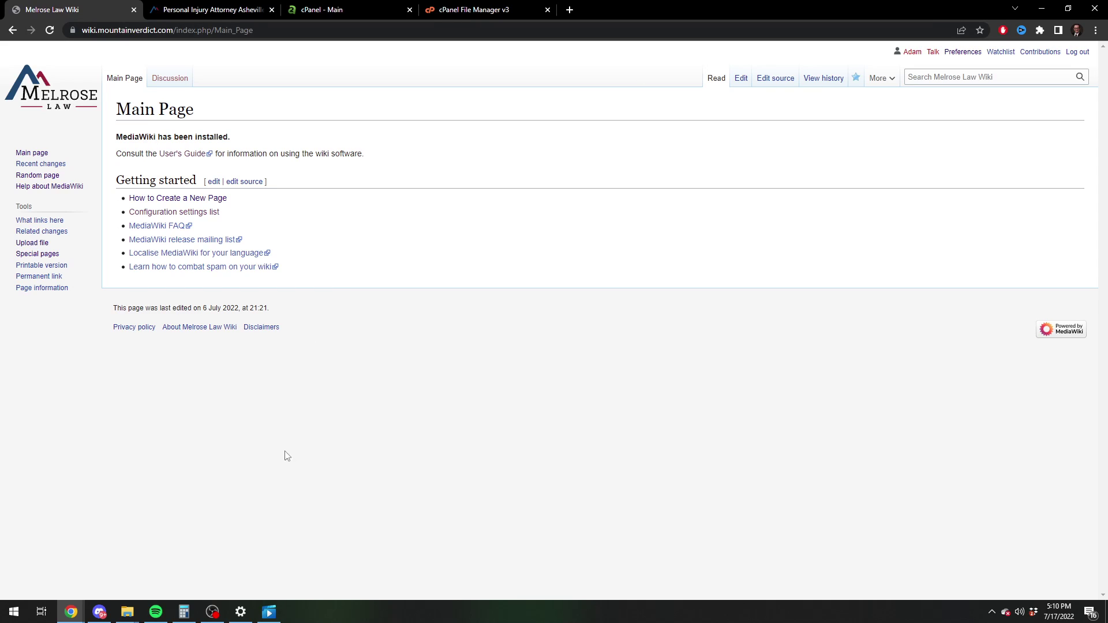
{"action": "left_click", "coordinate": [212, 612]}
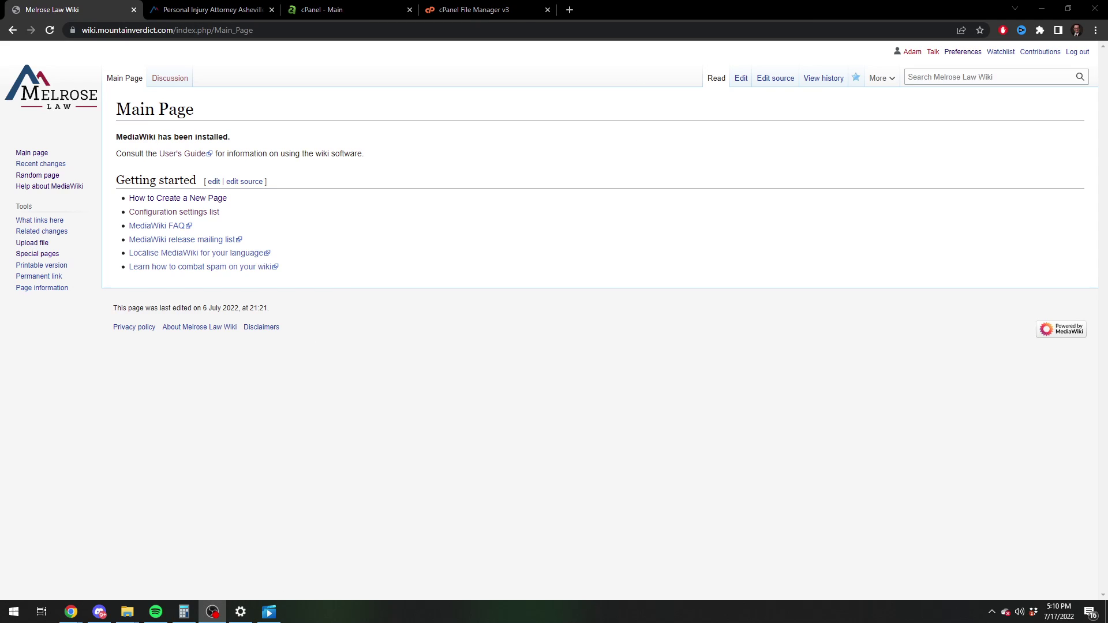